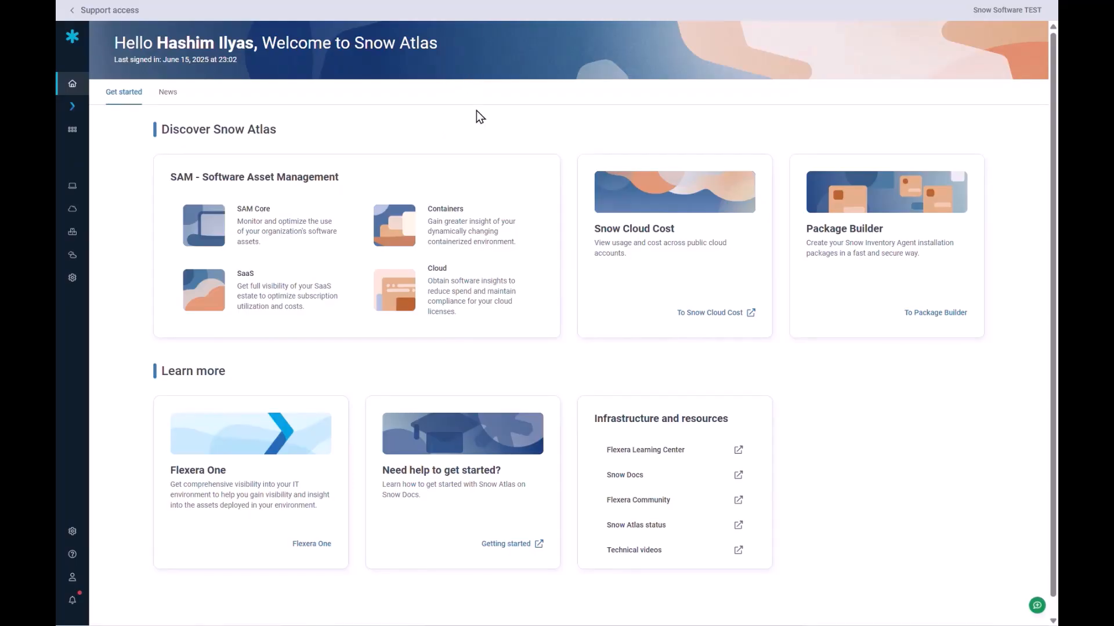
Go to SAM Core from the sidebar and show its Applications list.
key("XF86AudioLowerVolume")
key("XF86AudioLowerVolume")
mouse_move(78, 105)
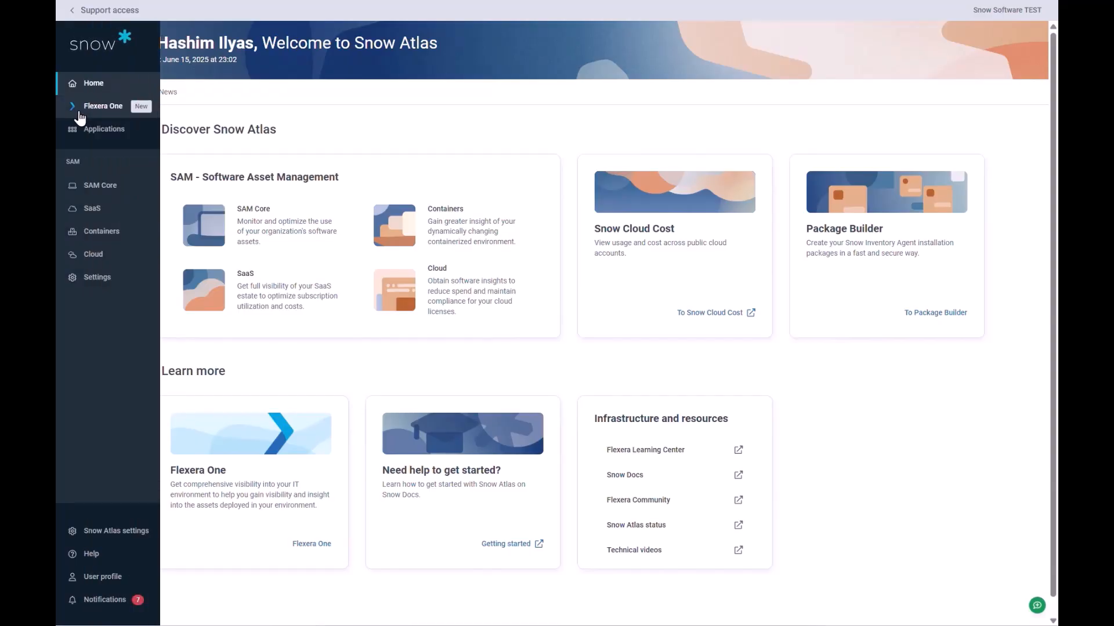
left_click(99, 185)
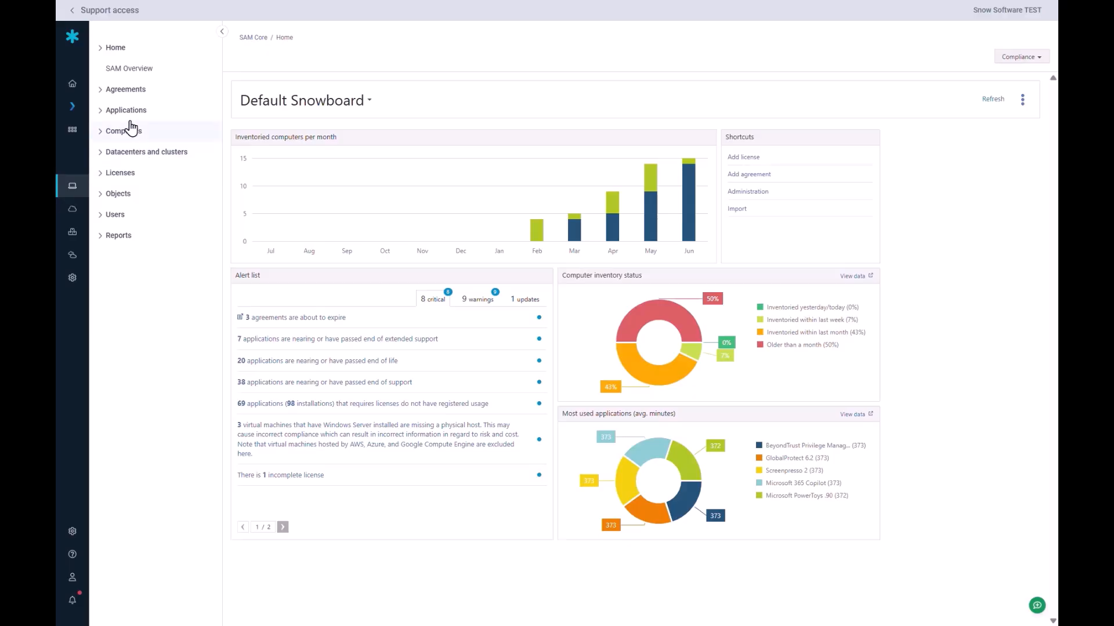
left_click(129, 111)
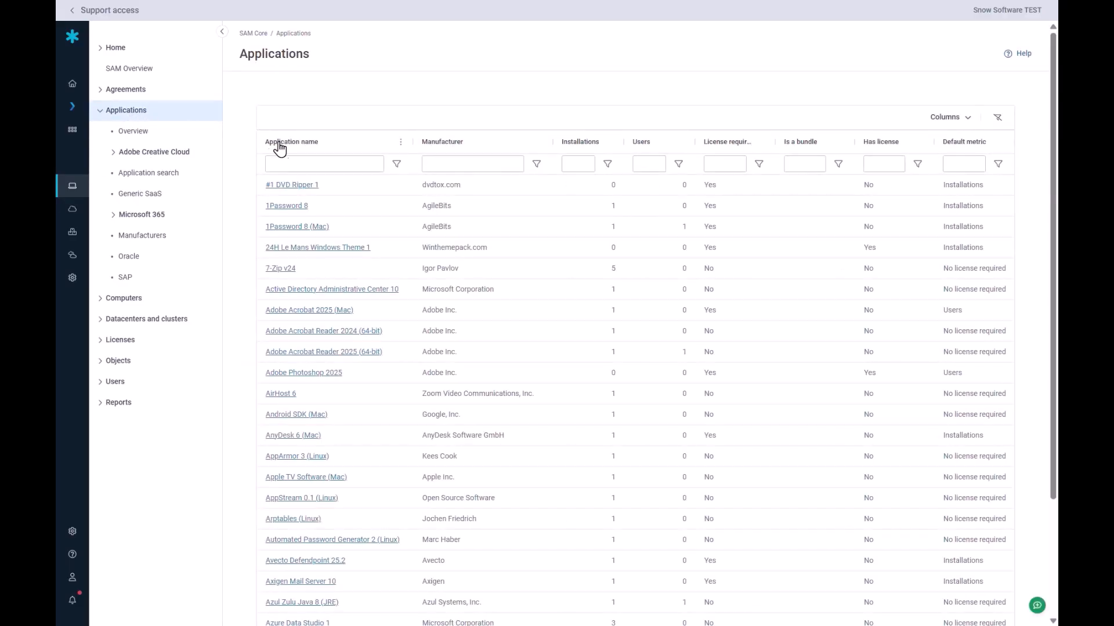
Filter the Applications list by application name 'sql server'.
left_click(309, 164)
type("sql server")
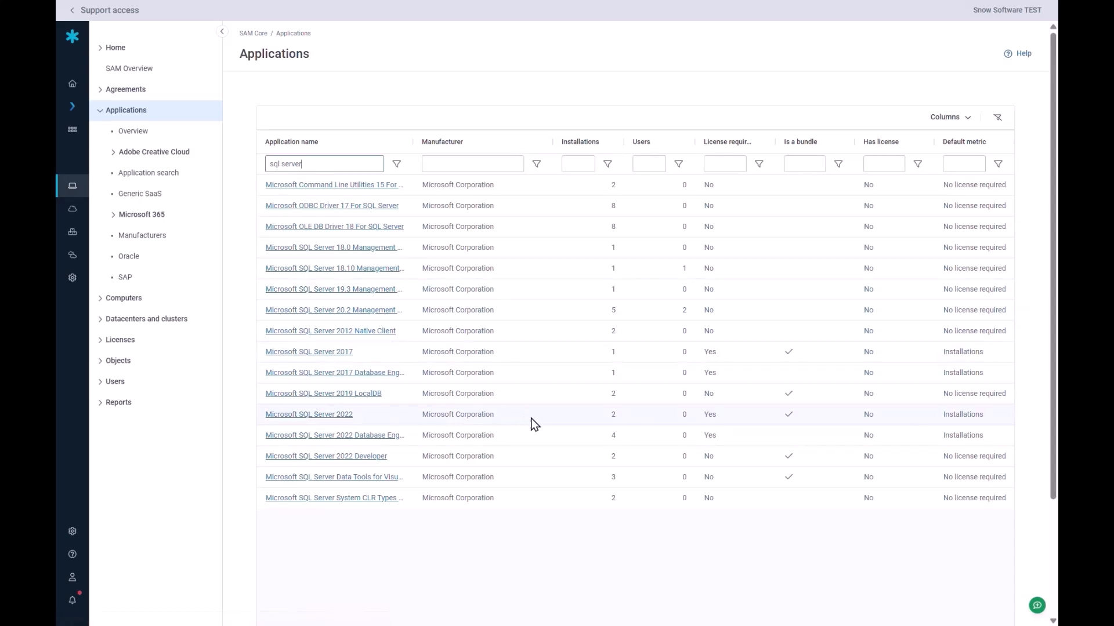
View Microsoft SQL Server 2022's details, its consuming machines, and FlexeraLab's required licenses.
left_click(333, 417)
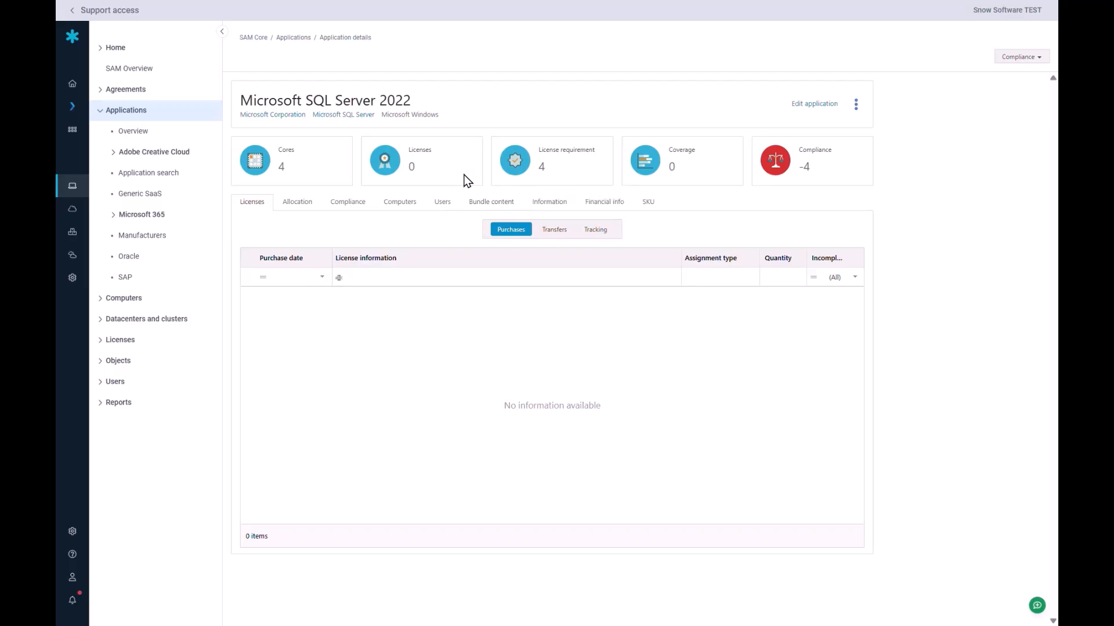
mouse_move(419, 173)
left_click(599, 235)
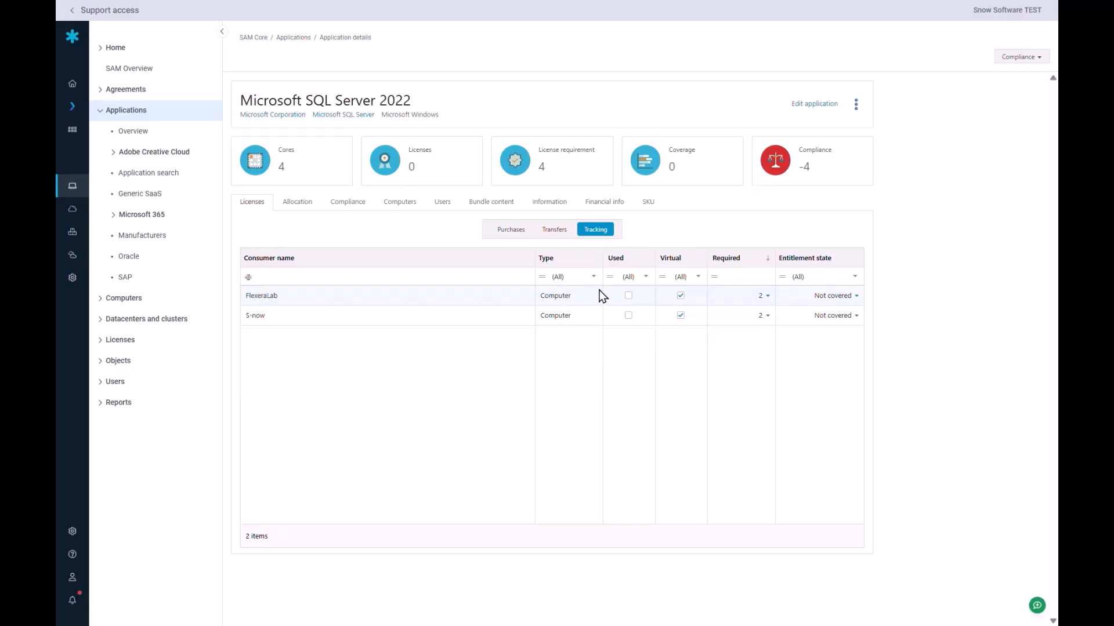
left_click(768, 301)
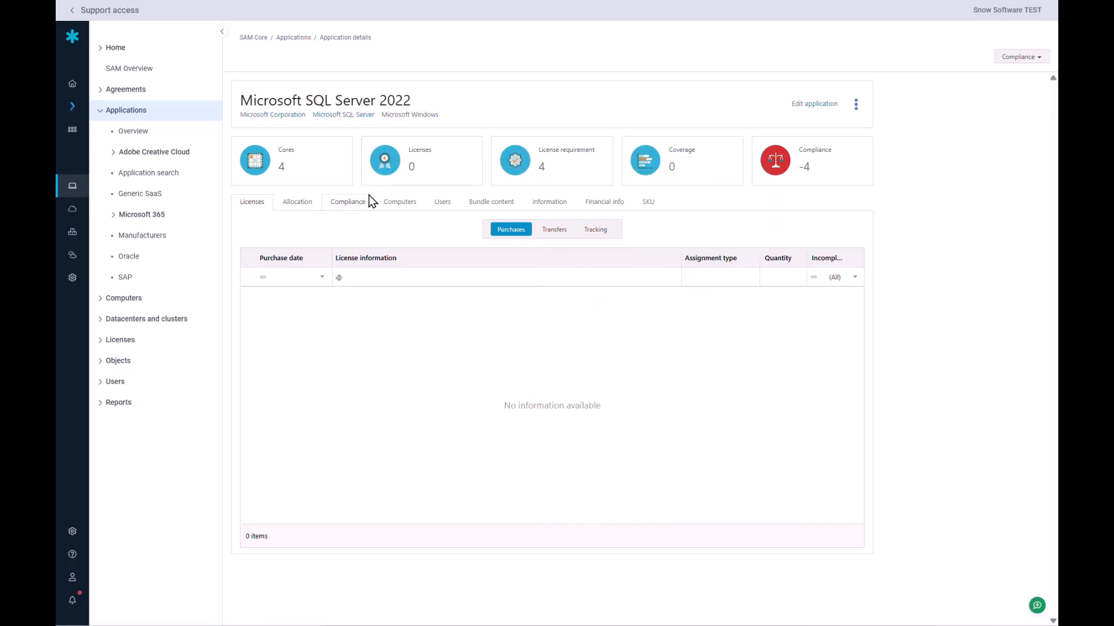
Show Microsoft SQL Server 2022's compliance: 4 required, 0 coverage, -4 not compliant.
left_click(355, 206)
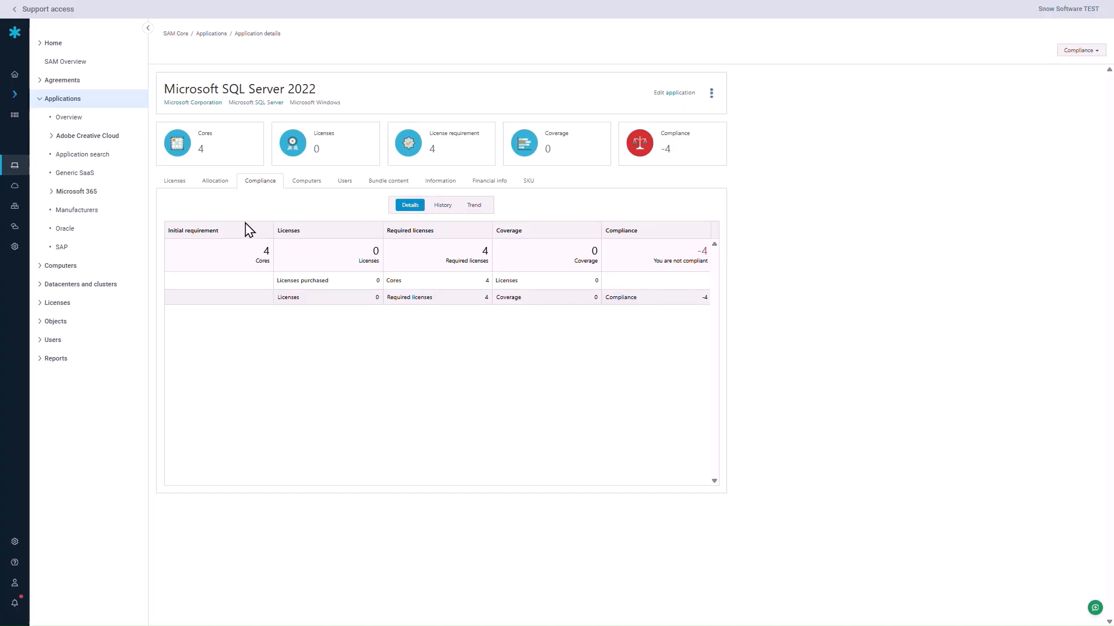
Expand Licenses in the SAM Core tree and show the License list.
left_click(39, 303)
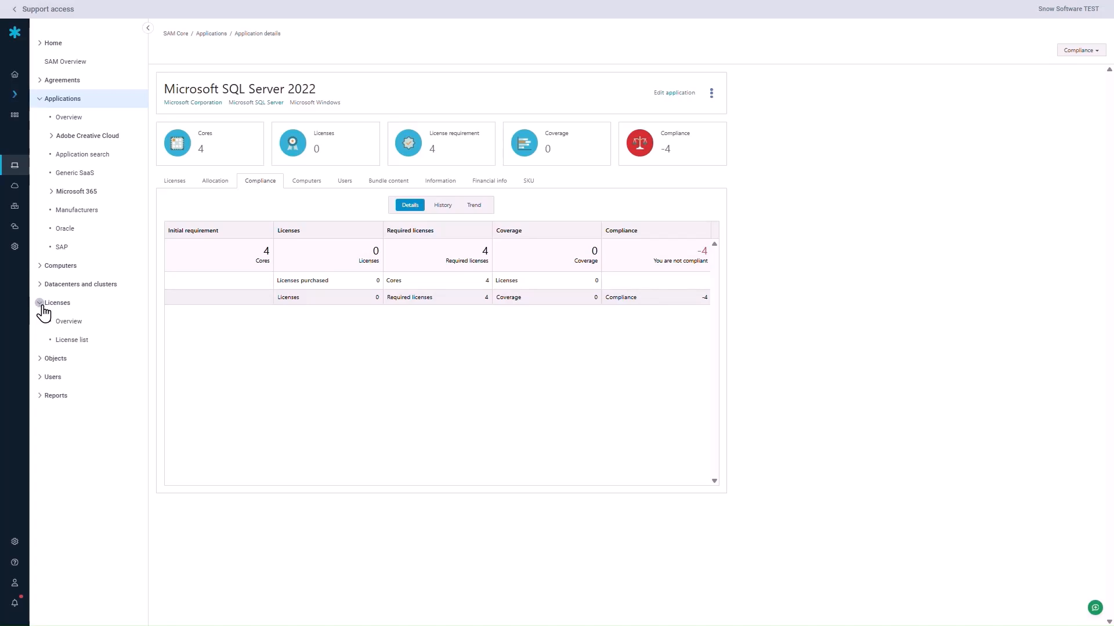
left_click(87, 342)
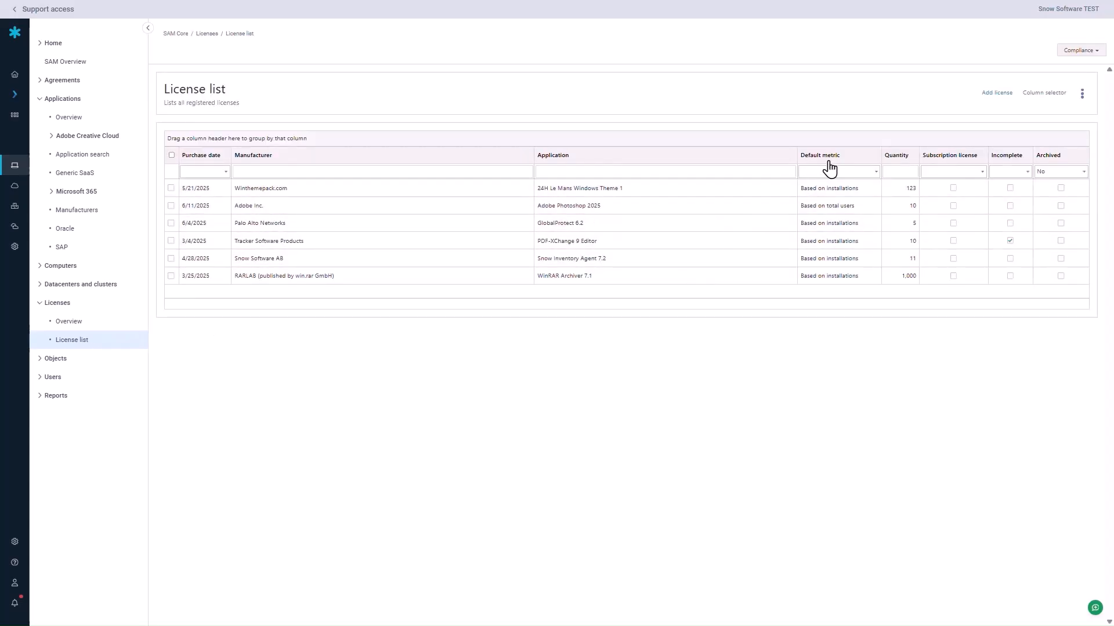
Start a new license dated 6/16/2025 for legal organization SMEOrg, priced 50 EUR.
left_click(997, 94)
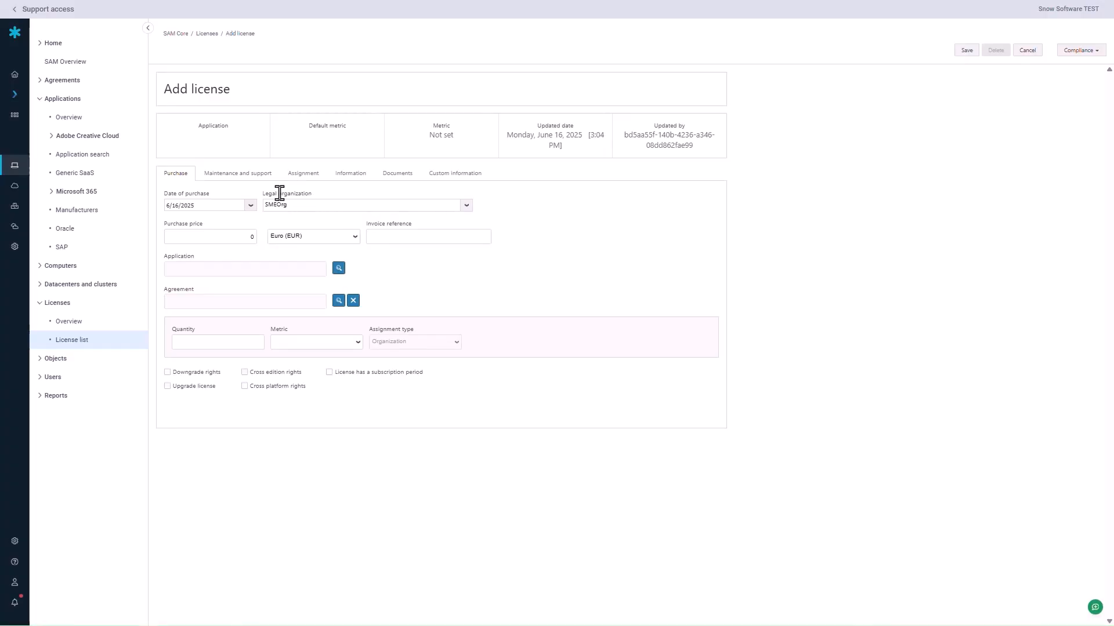
left_click(250, 206)
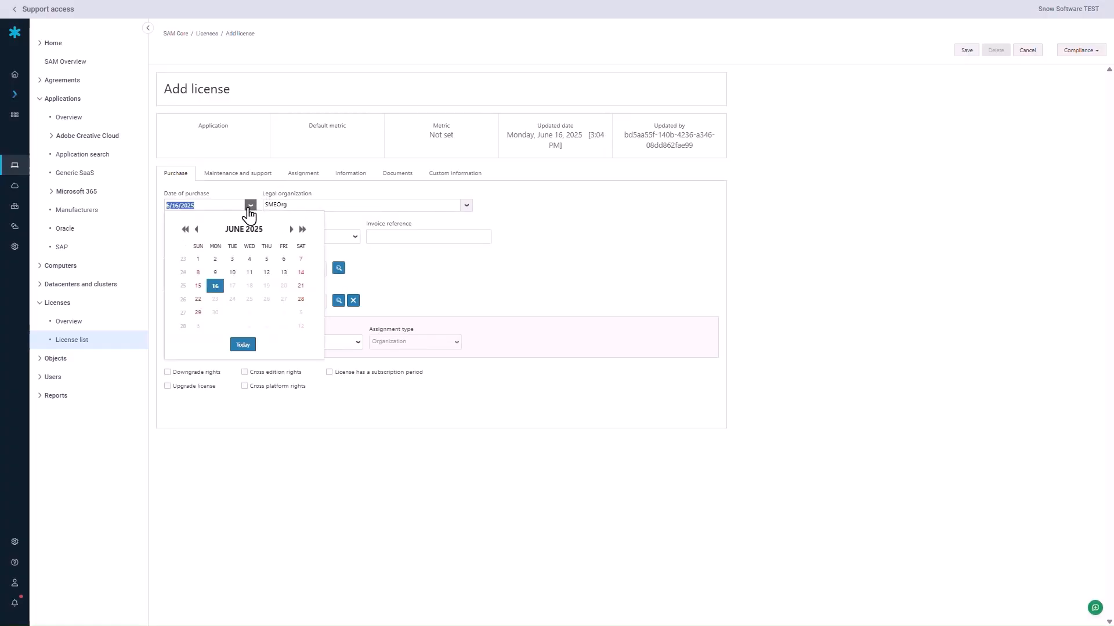
left_click(215, 287)
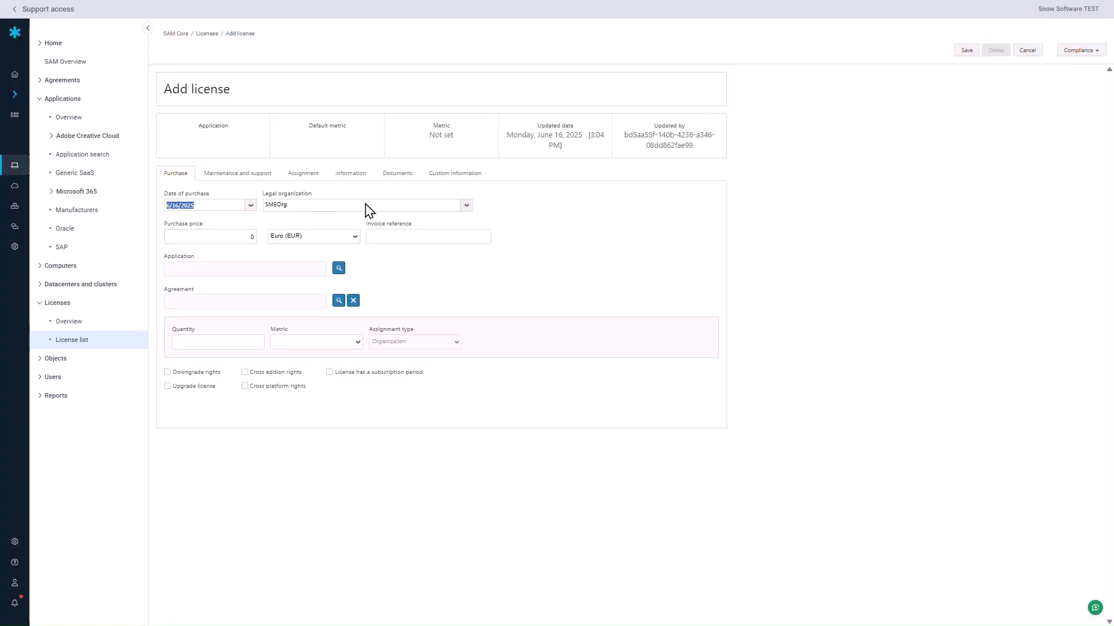
left_click(465, 207)
left_click(380, 237)
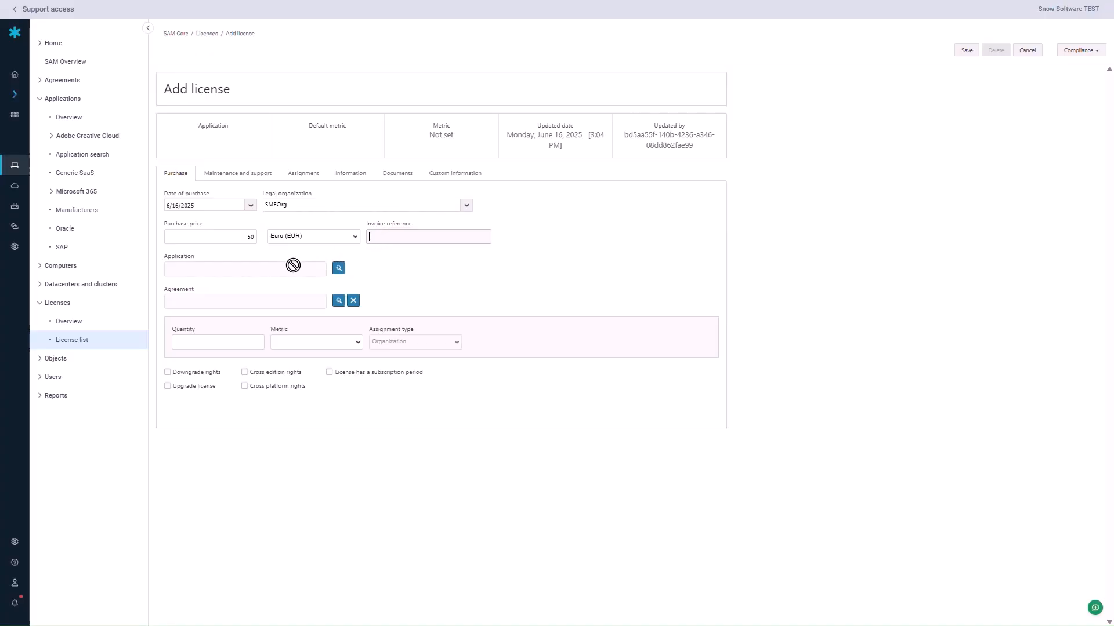
left_click(339, 270)
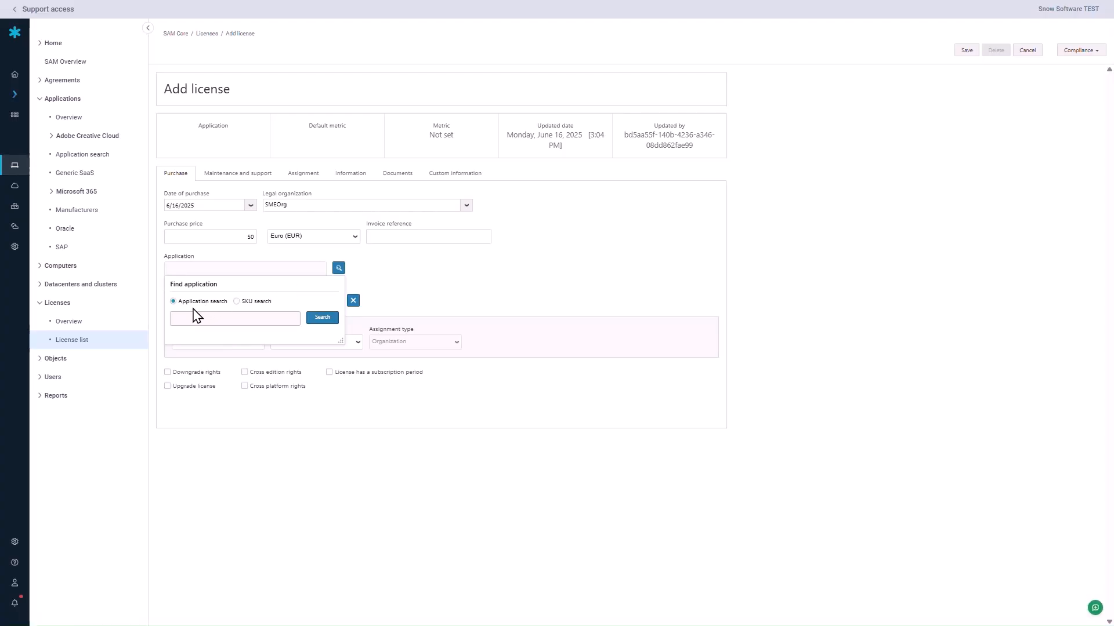
Search 'SQL server 2022' and set Microsoft SQL Server 2022 as the license's application.
left_click(237, 302)
left_click(195, 319)
left_click(195, 319)
type("SQL s")
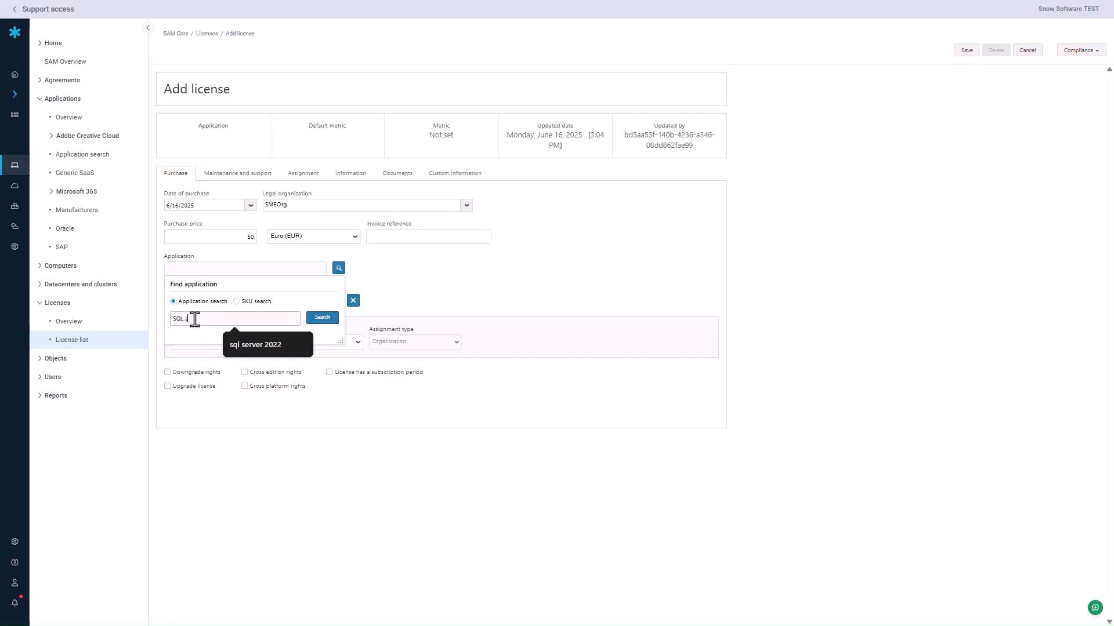
type("erver 2022")
left_click(324, 318)
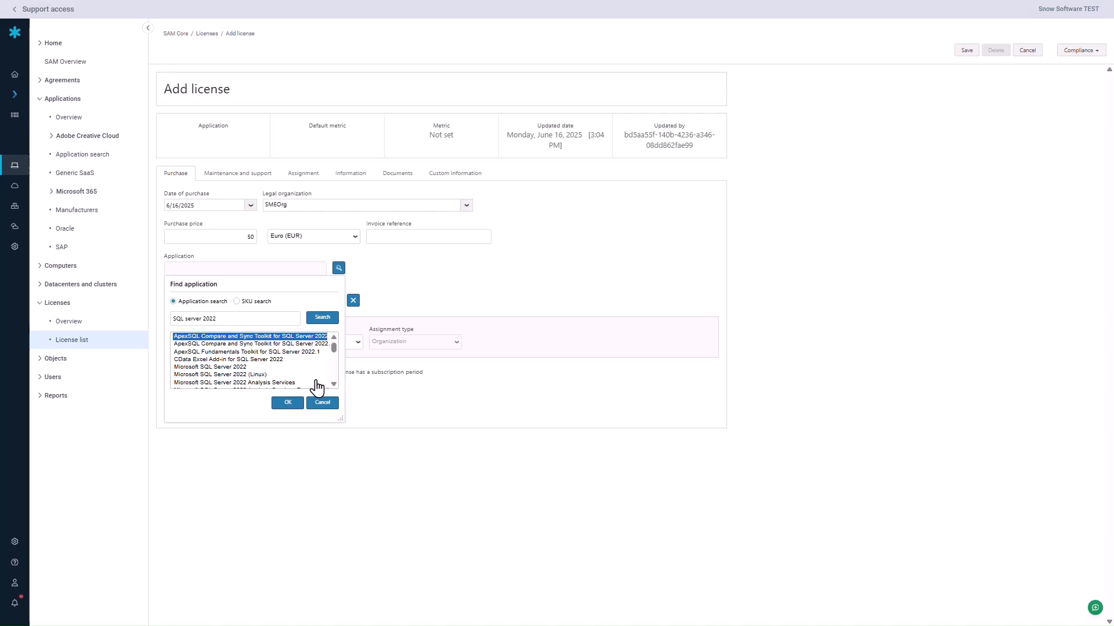
left_click(232, 367)
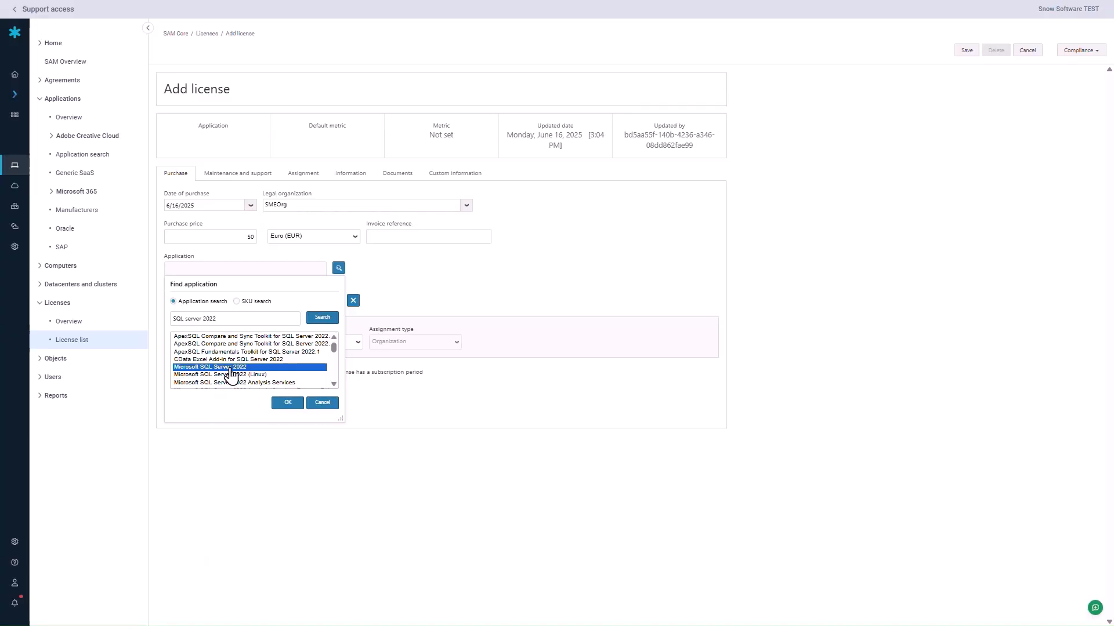
left_click(285, 403)
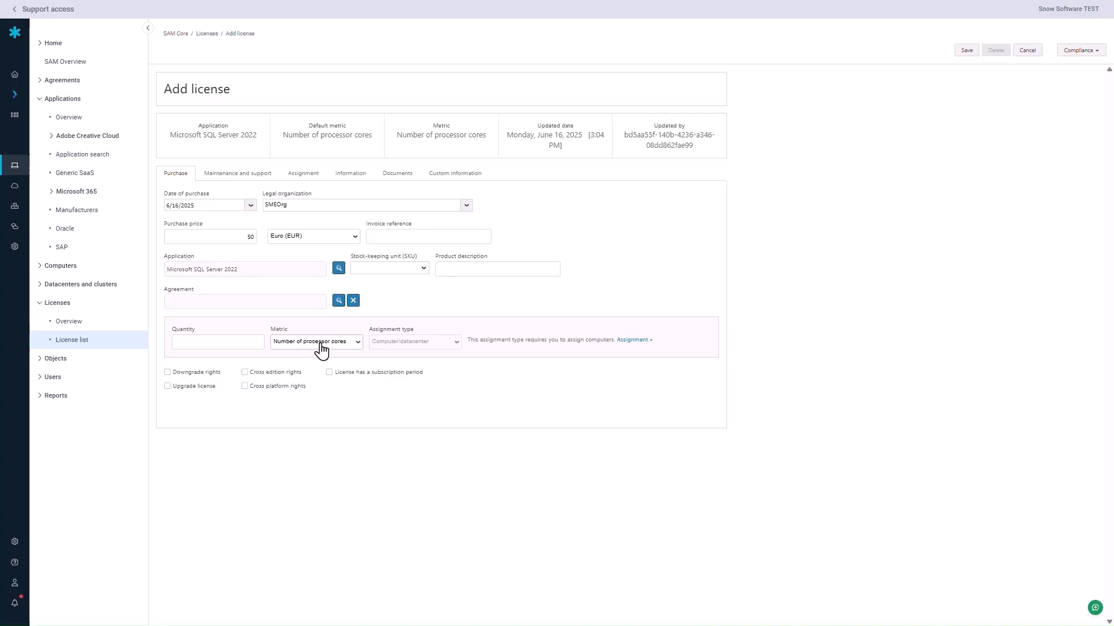
left_click(357, 347)
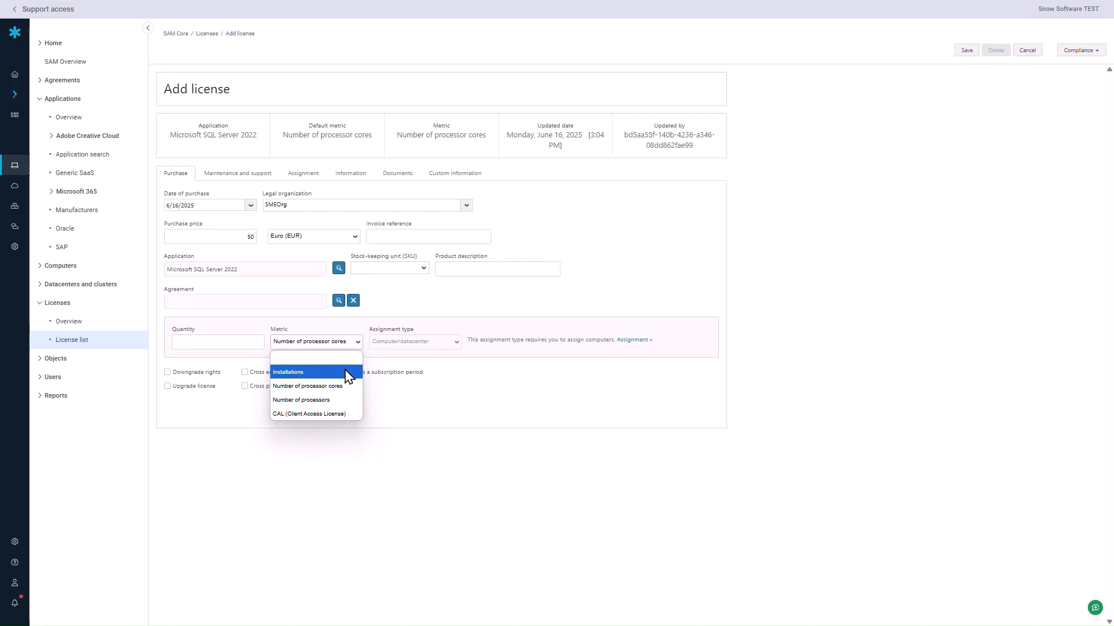
left_click(313, 392)
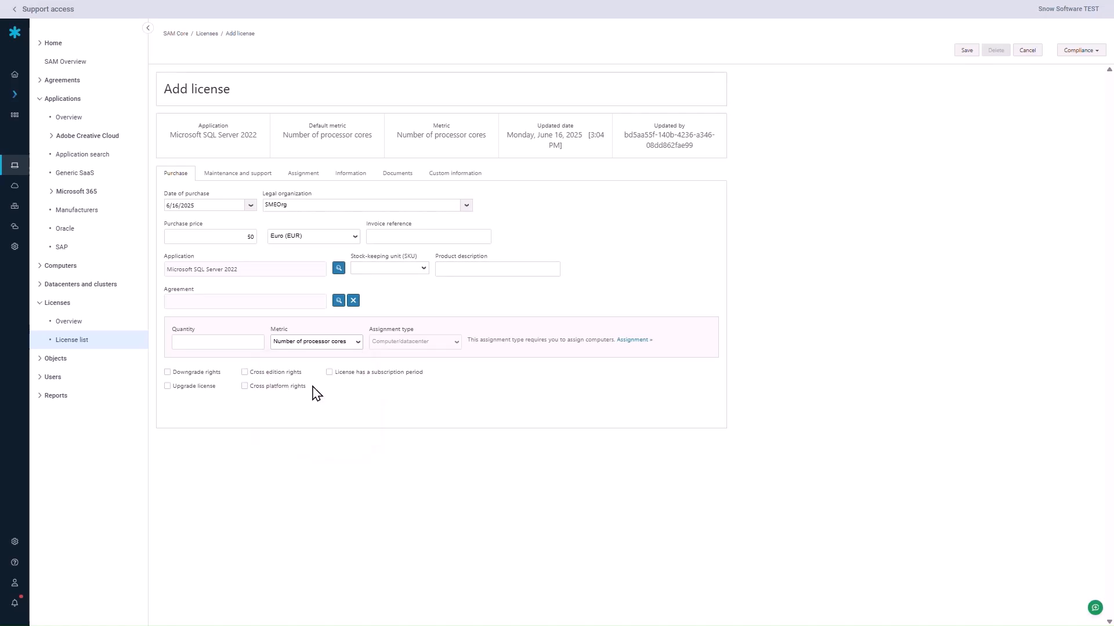
Enter a license quantity of 8 processor cores on the Purchase tab.
left_click(247, 344)
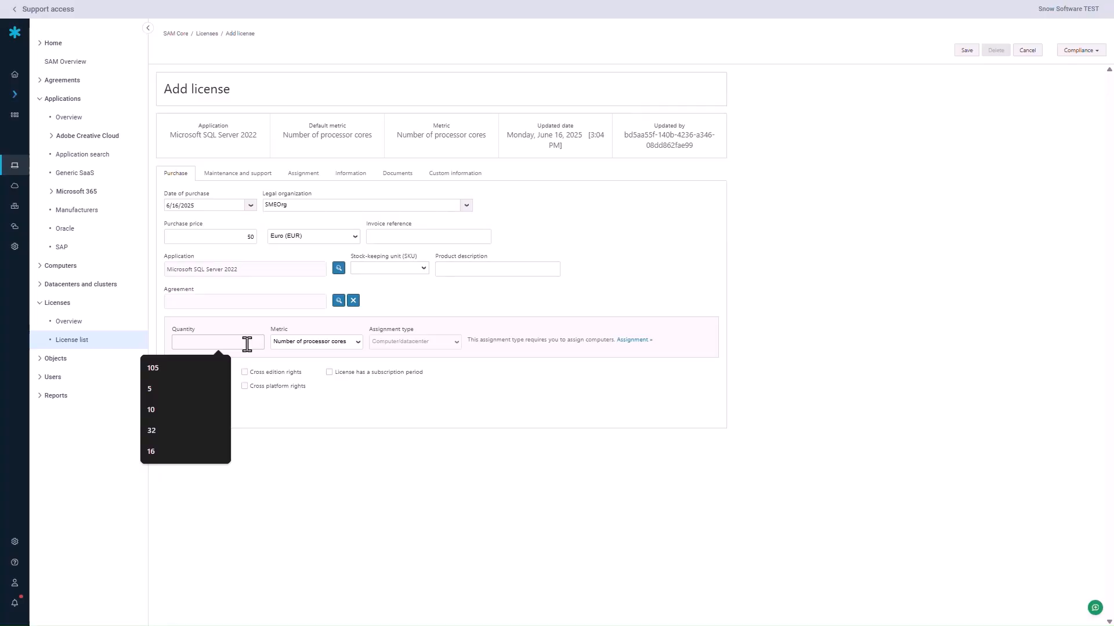
type("8")
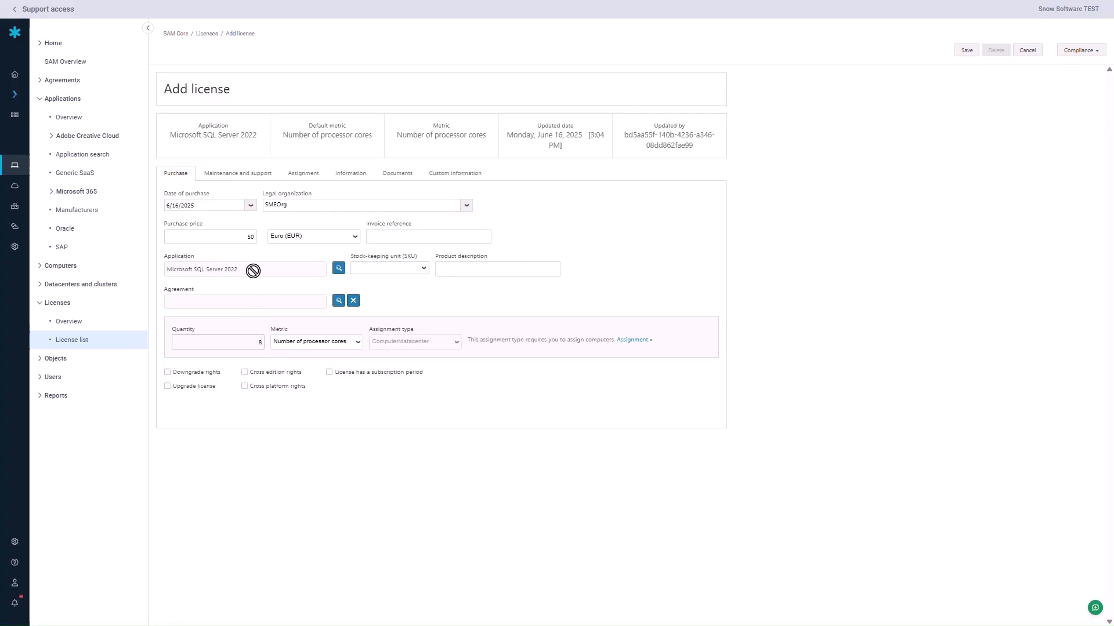
Add a maintenance period running from 6/16/2025 to 6/15/2026.
left_click(245, 181)
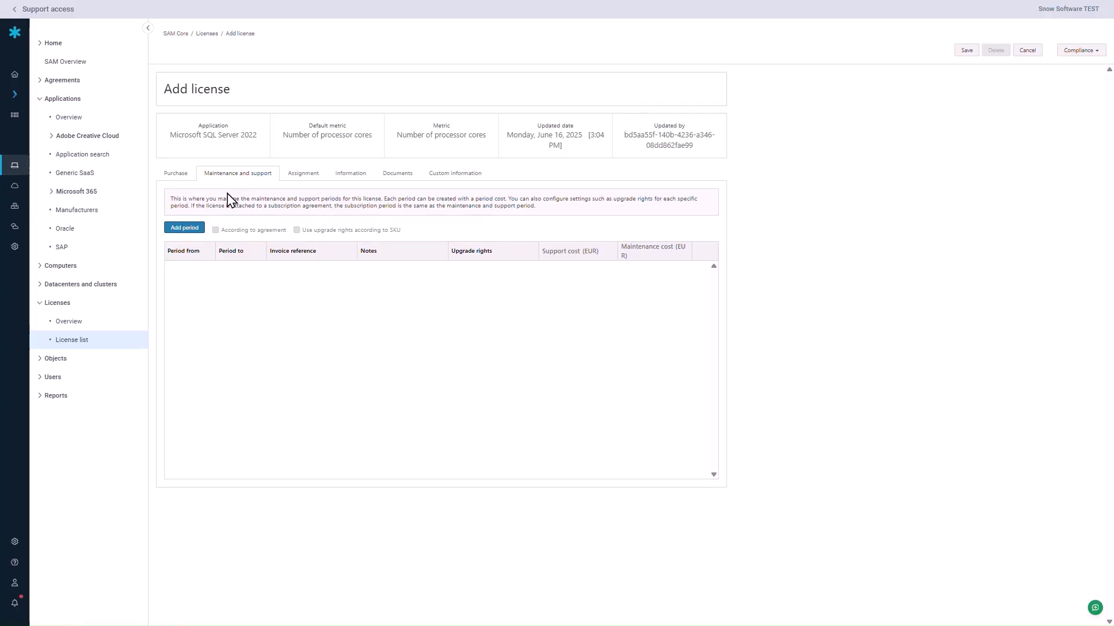
left_click(185, 231)
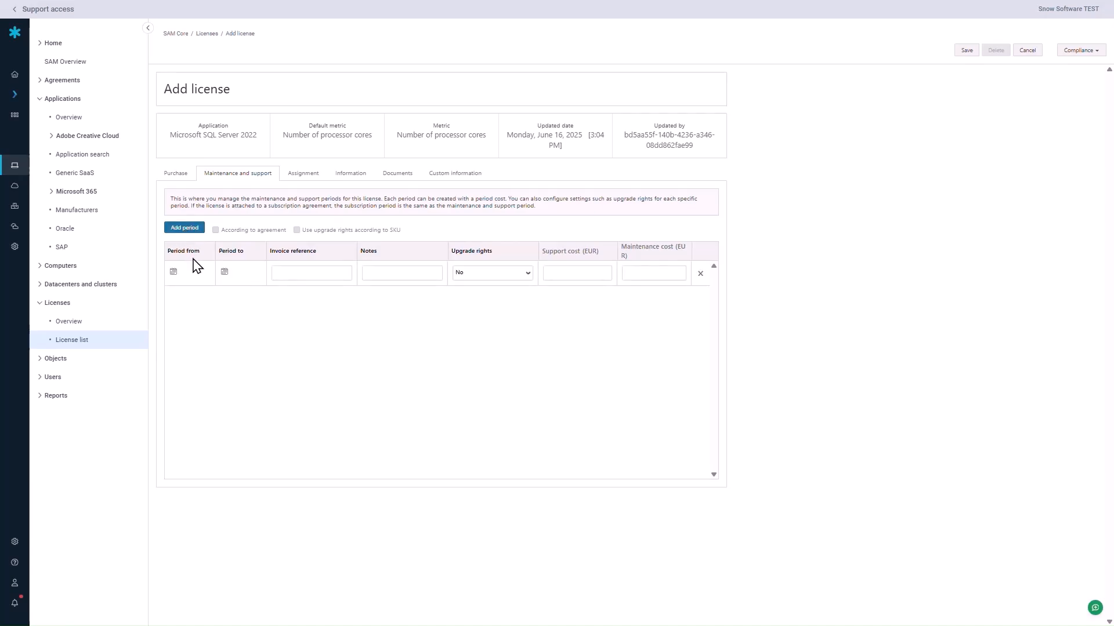
left_click(174, 273)
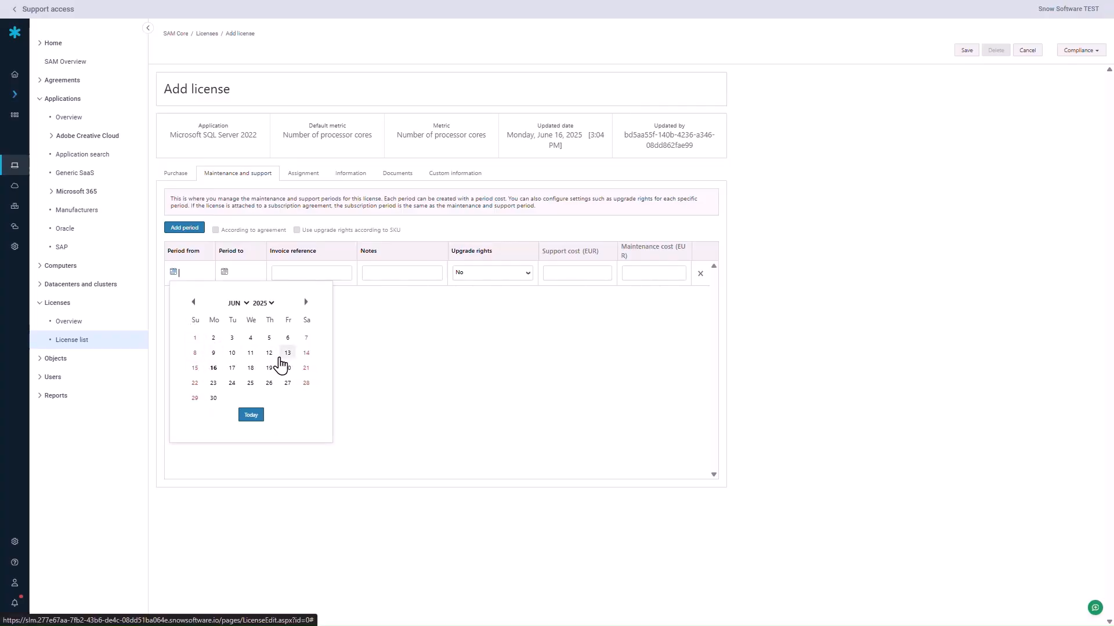
left_click(215, 368)
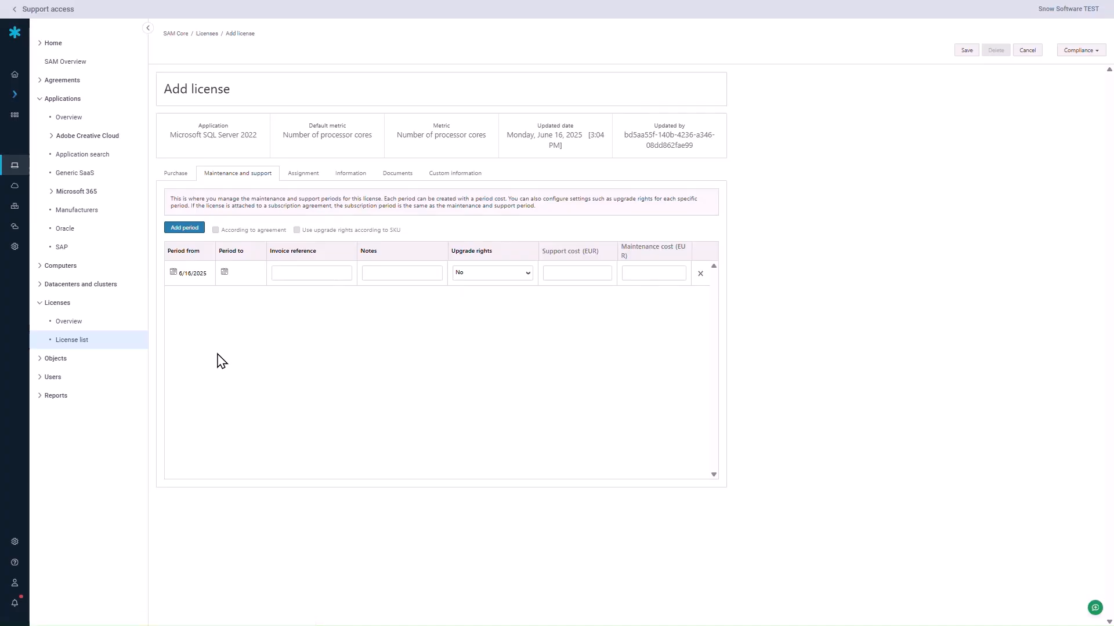
left_click(225, 273)
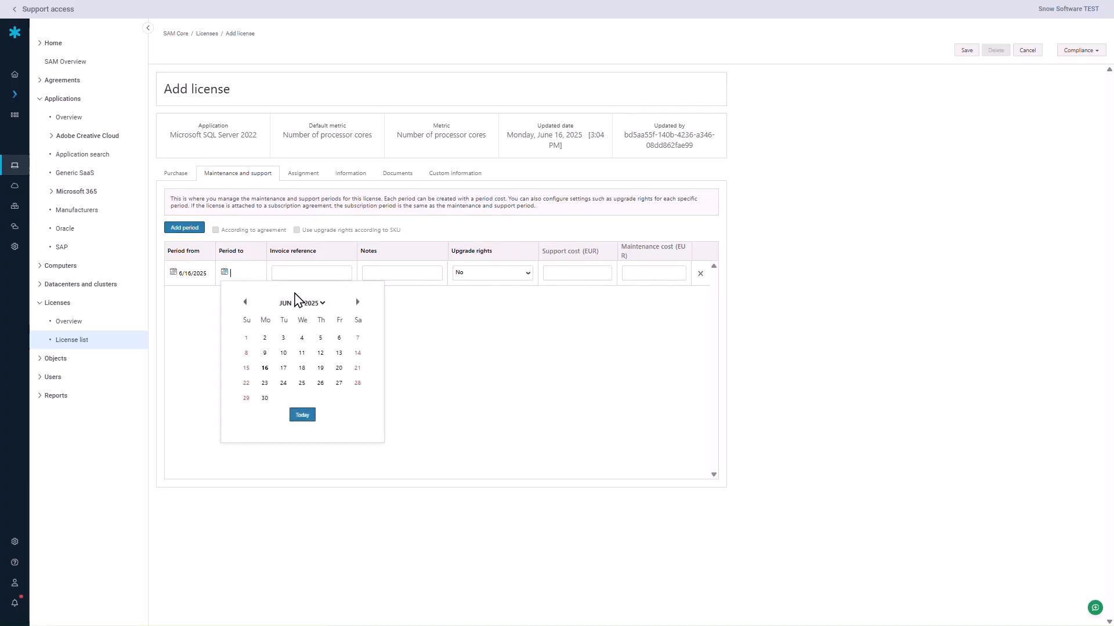
left_click(324, 304)
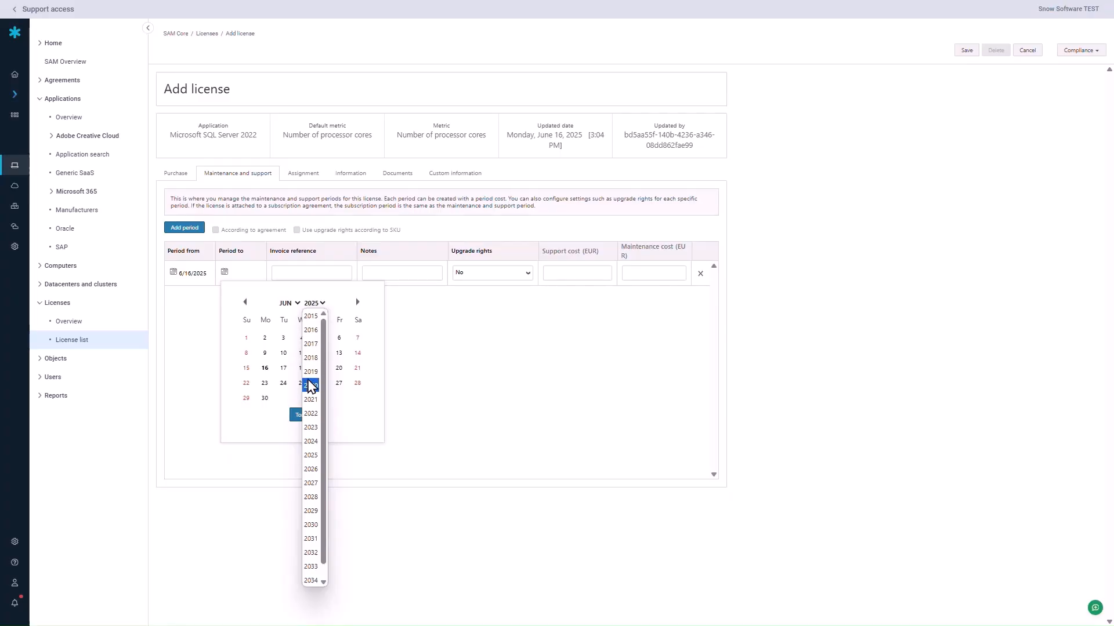
left_click(311, 469)
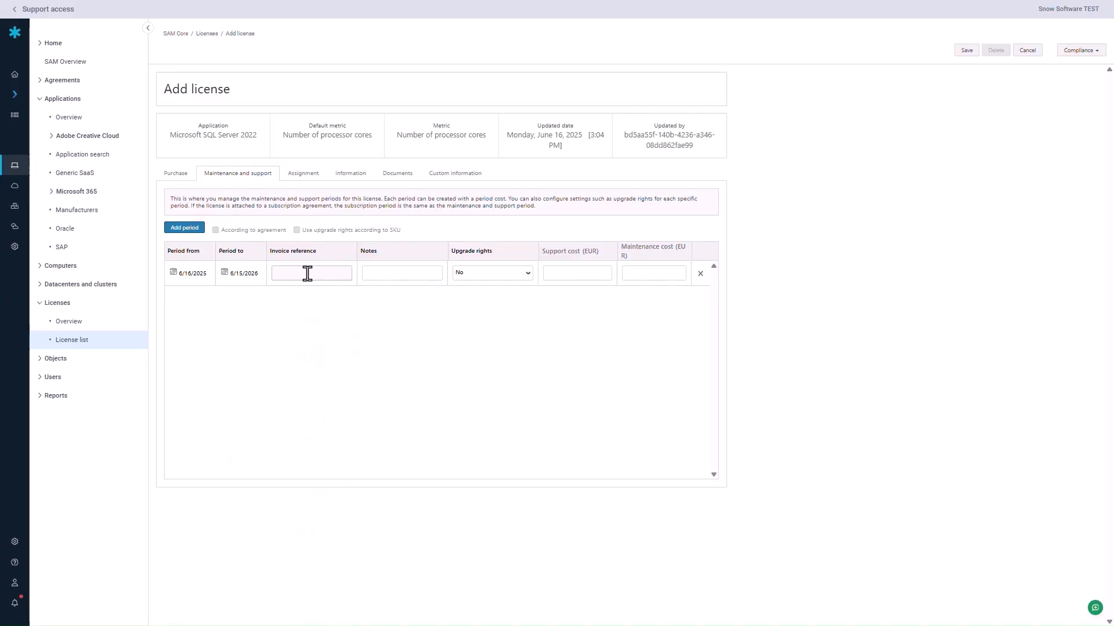
Set invoice reference 'Test demo', upgrade rights Yes, and support and maintenance costs of 25 EUR.
type("Test demo")
left_click(470, 276)
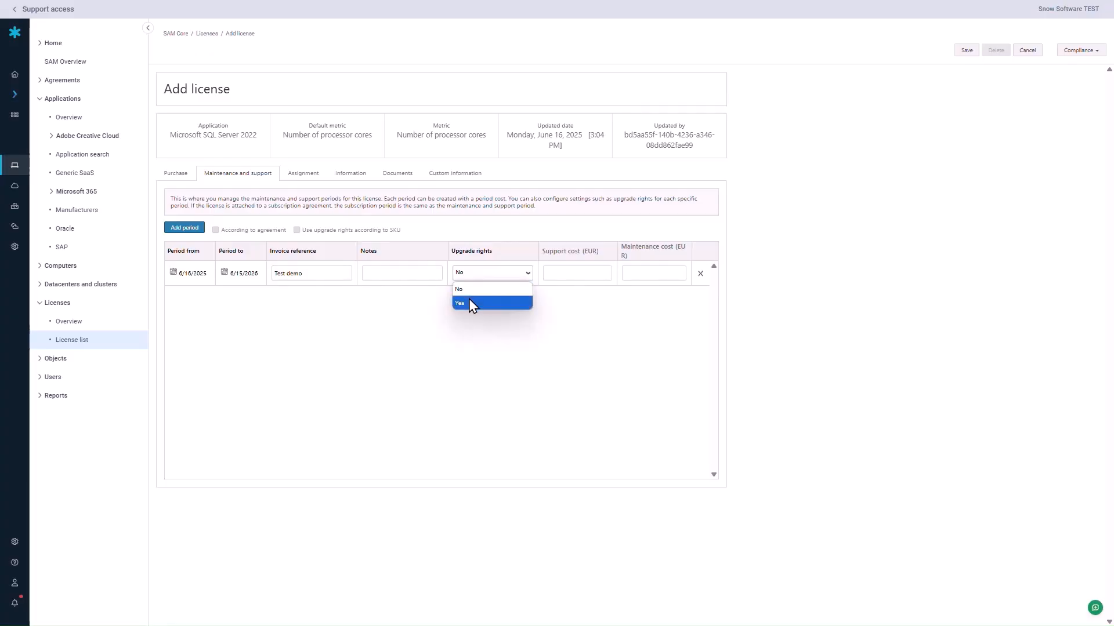
left_click(469, 302)
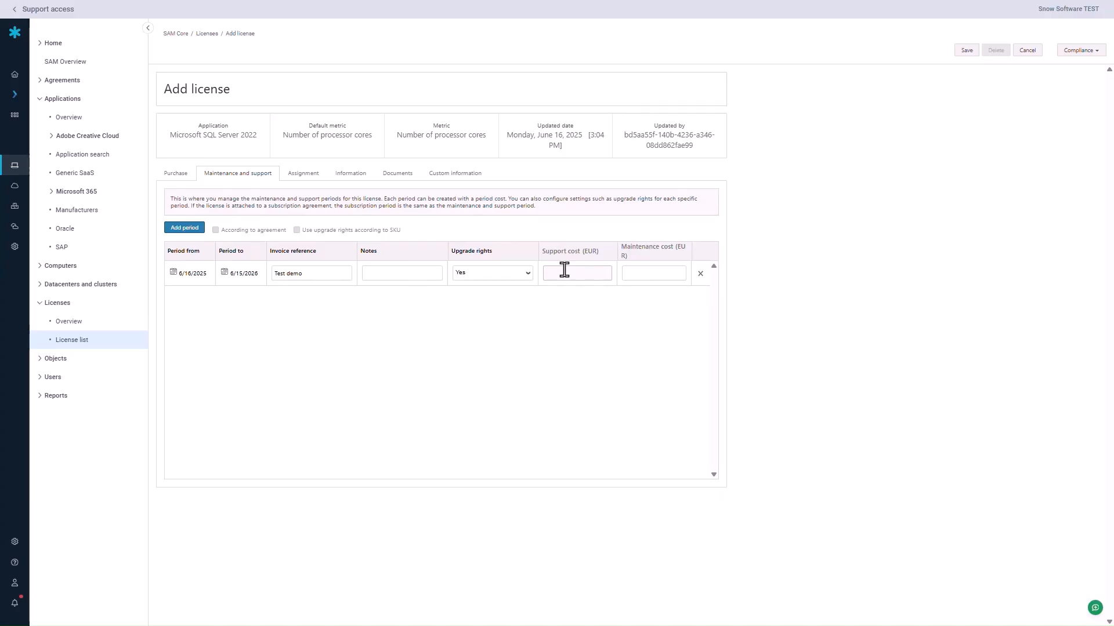
type("25")
left_click(636, 272)
Show the license's Assignment tab: 8 total, 0 assigned, 8 remaining, no machines.
left_click(300, 183)
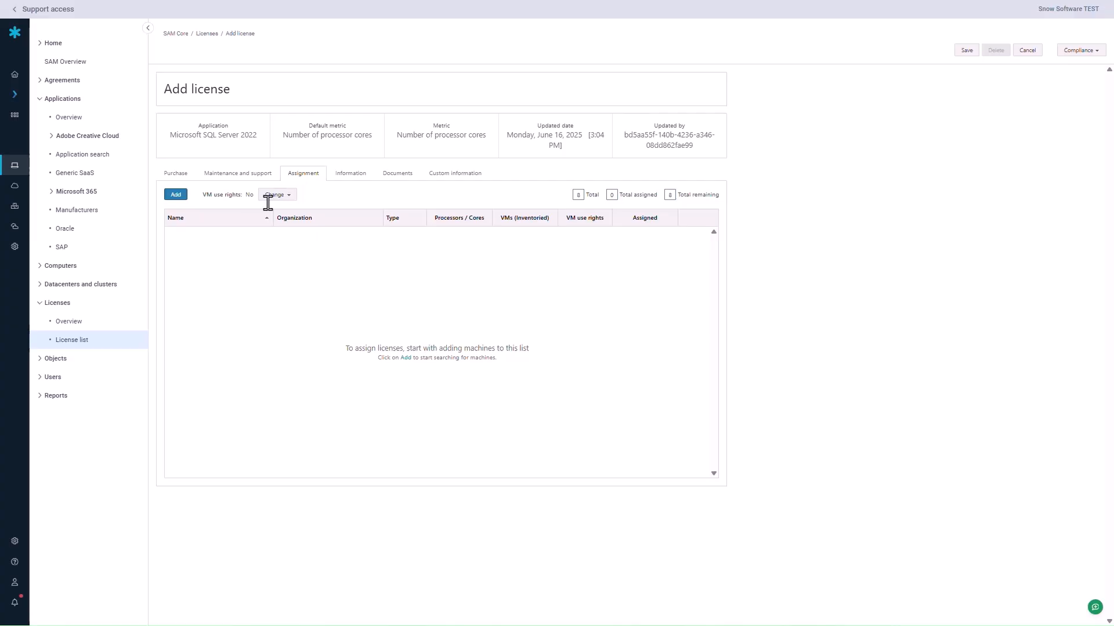
Search the available machines and add both FlexeraLab and S-now to the license's assignments.
left_click(181, 196)
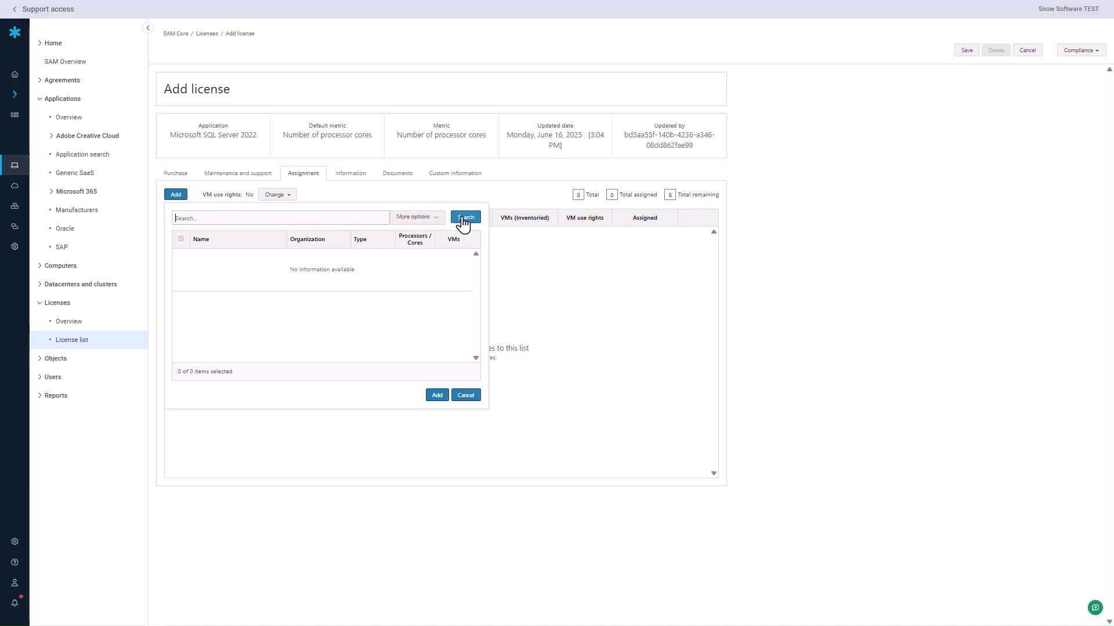
left_click(464, 221)
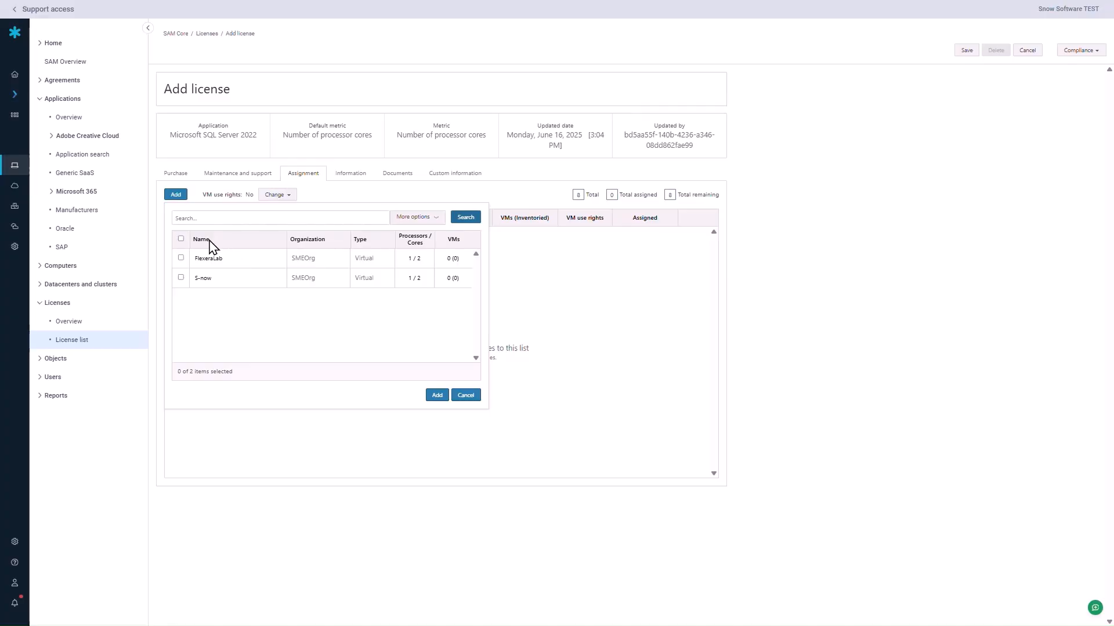
left_click(180, 239)
left_click(436, 397)
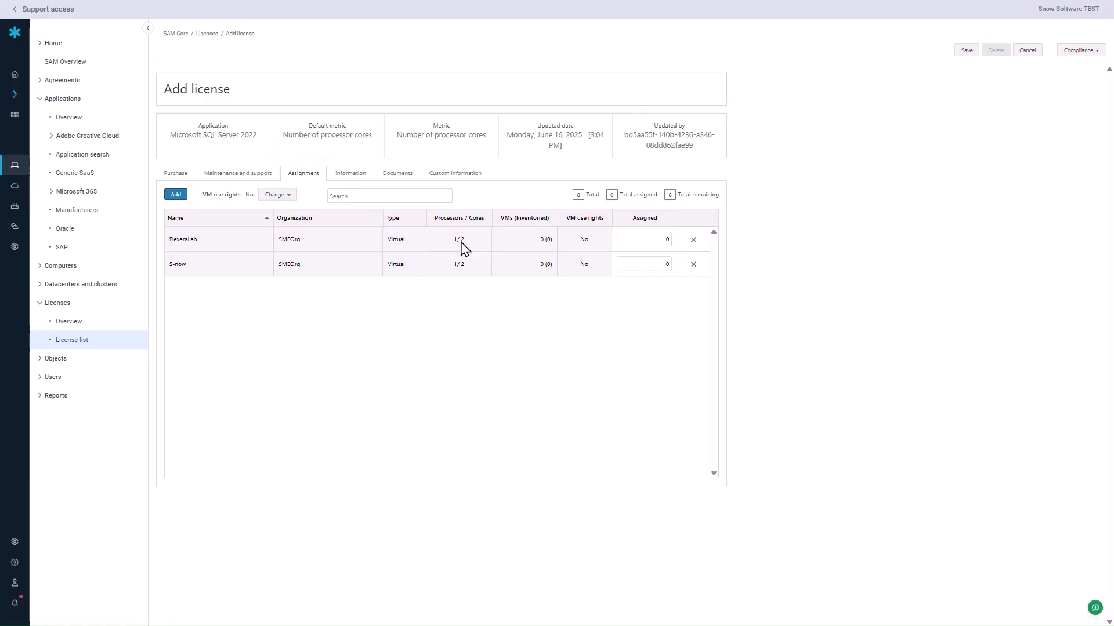
Assign 4 licenses each to FlexeraLab and S-now, leaving 0 remaining of 8.
left_click(652, 243)
left_click(658, 243)
left_click(661, 265)
type("4")
Save the license, entering the user's name in the assignment tracking dialog.
left_click(962, 53)
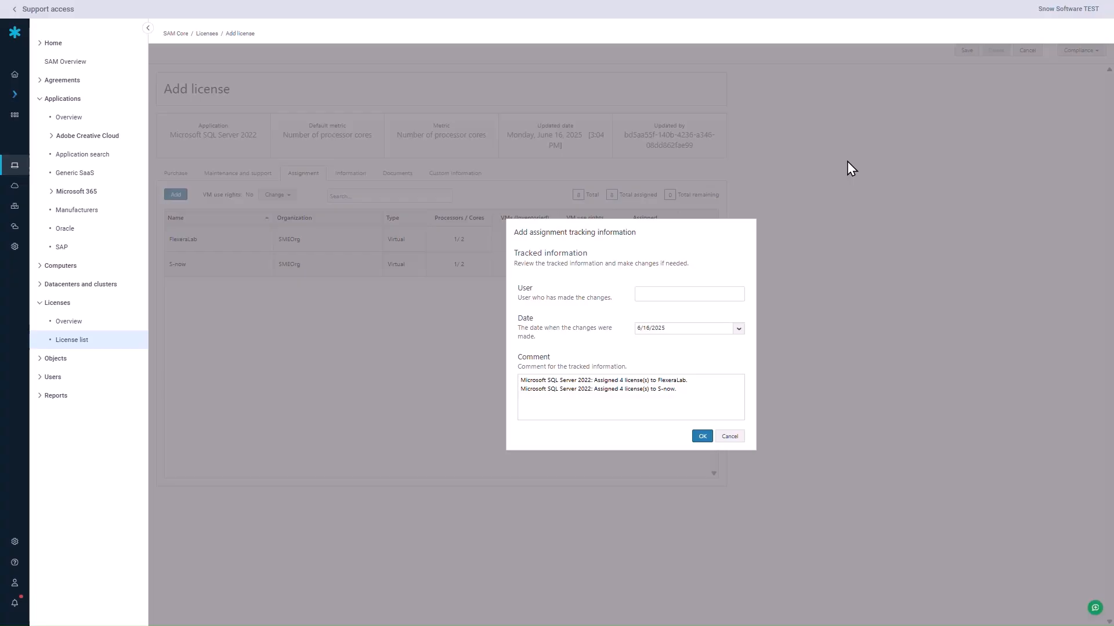
left_click(666, 294)
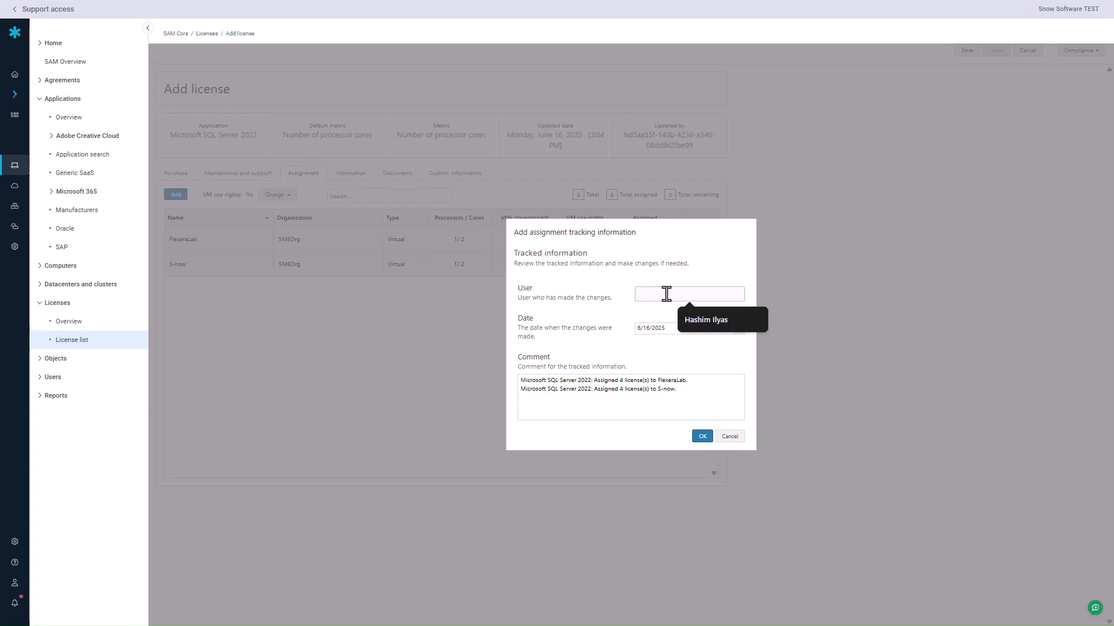
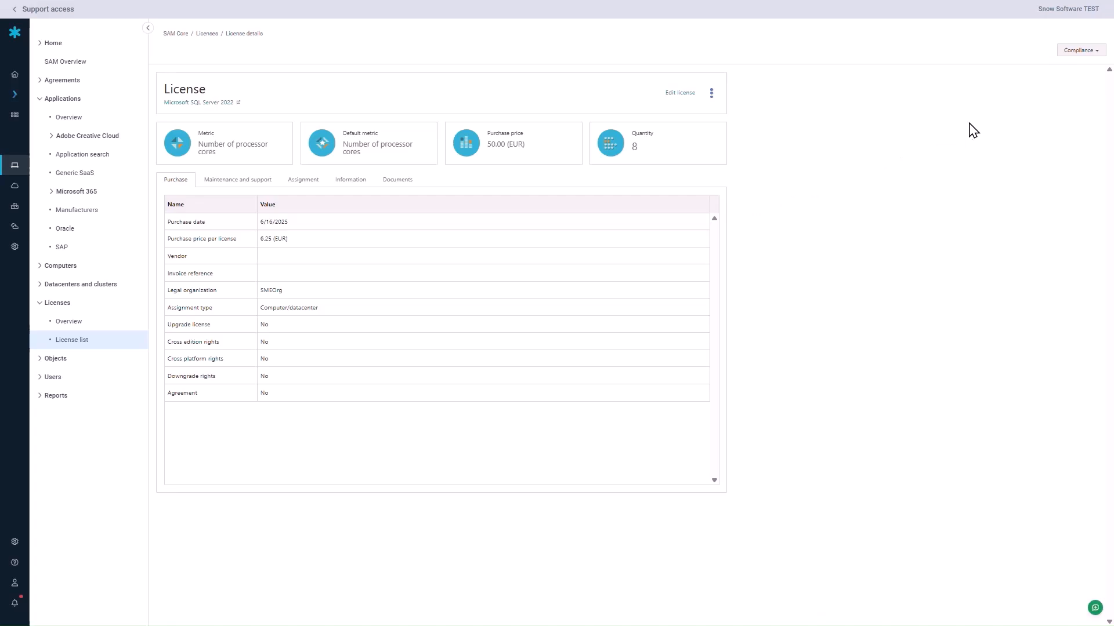
Run Recalculate compliance from the license's Compliance menu.
left_click(1095, 52)
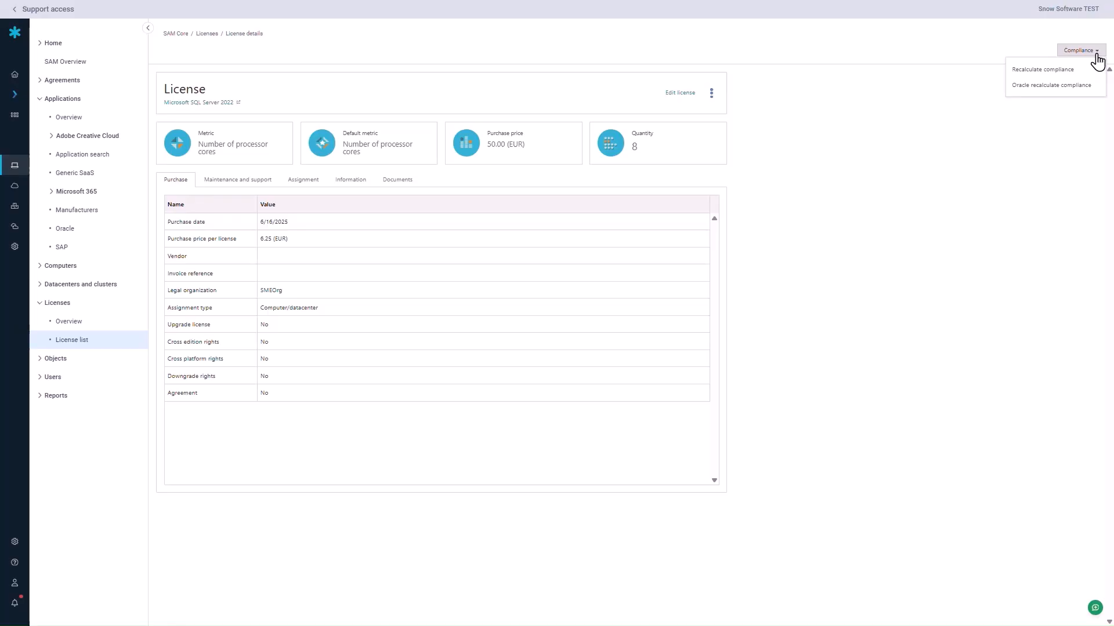
left_click(1030, 70)
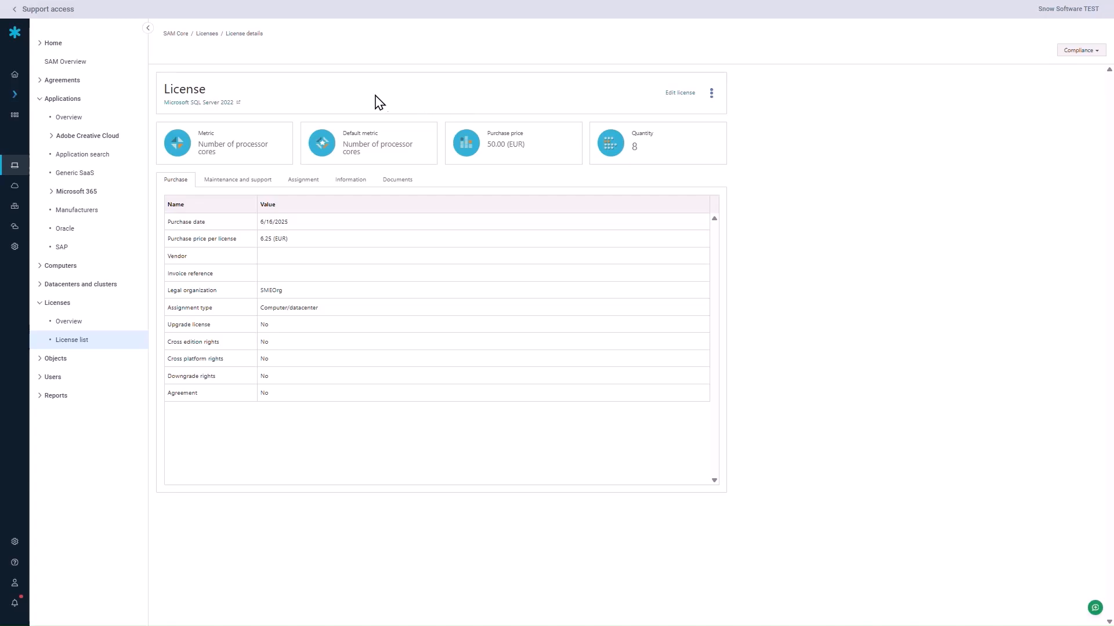
Open the Microsoft SQL Server 2022 entry from the Applications list.
left_click(76, 102)
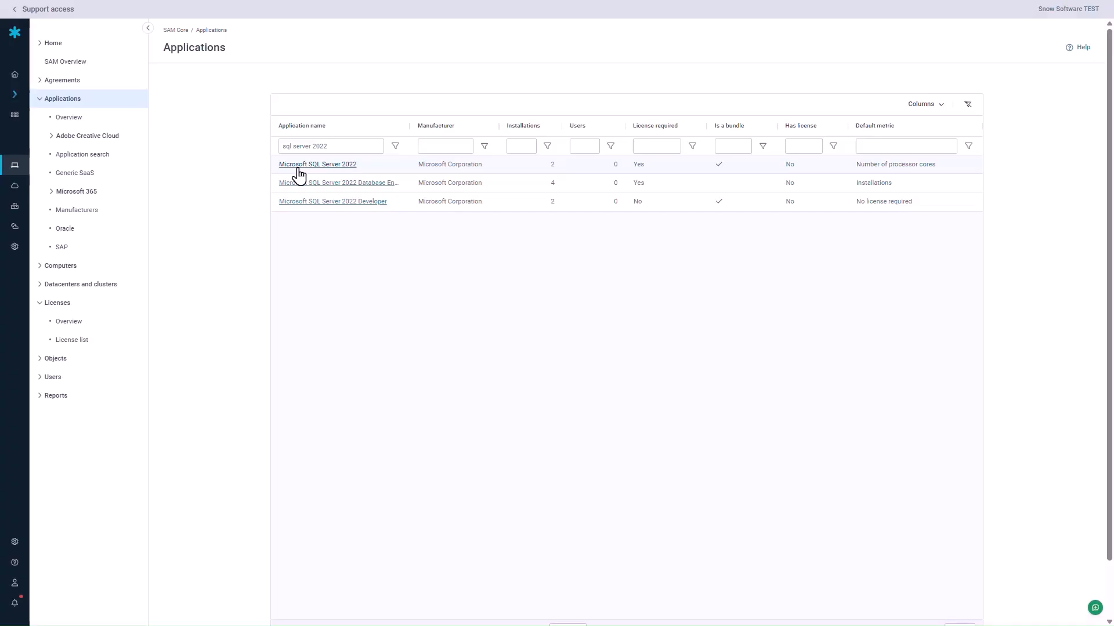
left_click(325, 168)
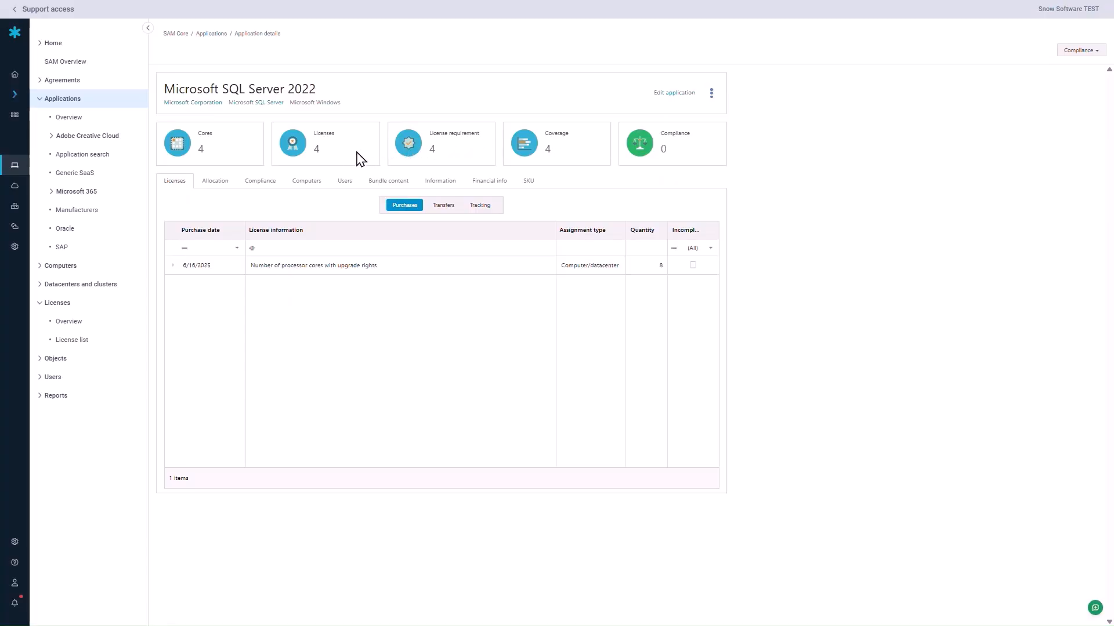
Check the Compliance tab: 4 required licenses, coverage 4, compliant.
left_click(268, 183)
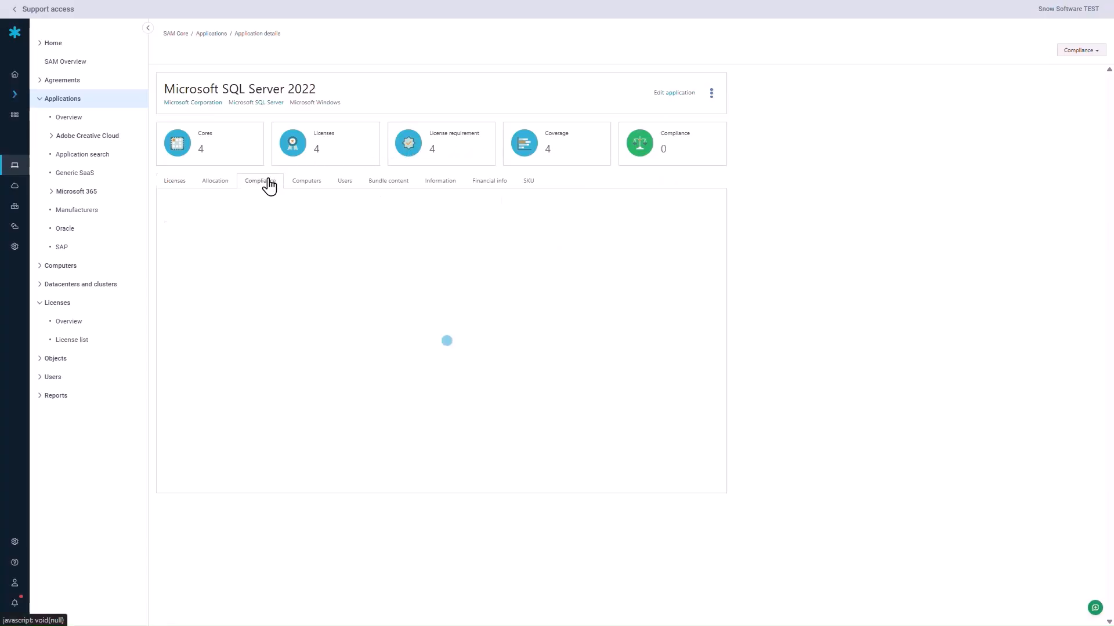